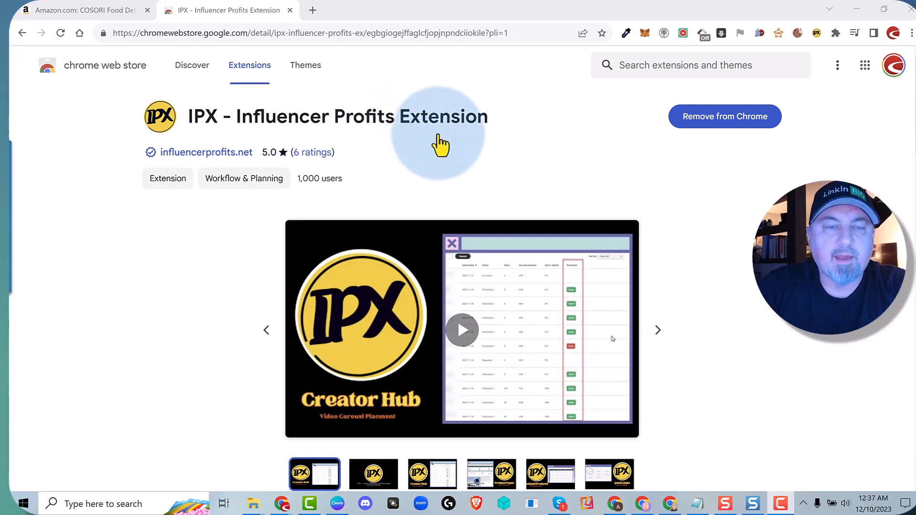
{"action": "left_click", "coordinate": [113, 10]}
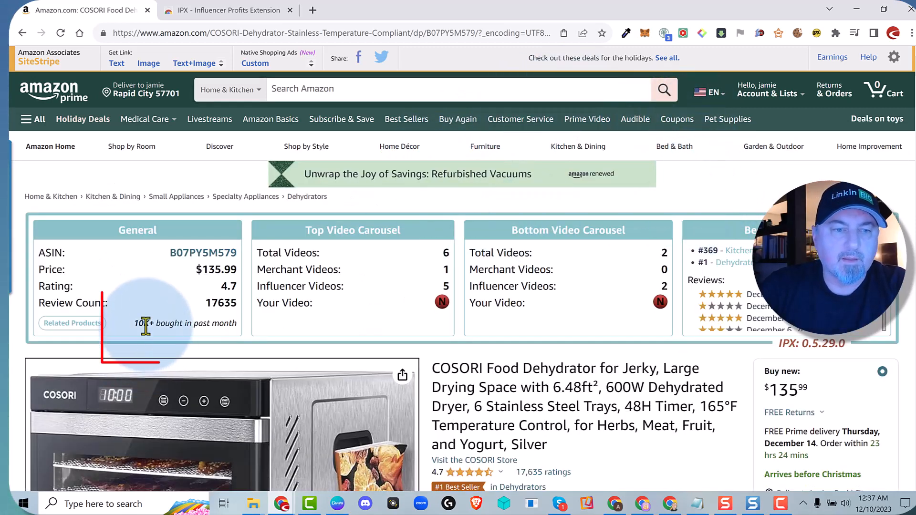
{"action": "left_click_drag", "start_coordinate": [238, 323], "coordinate": [135, 324]}
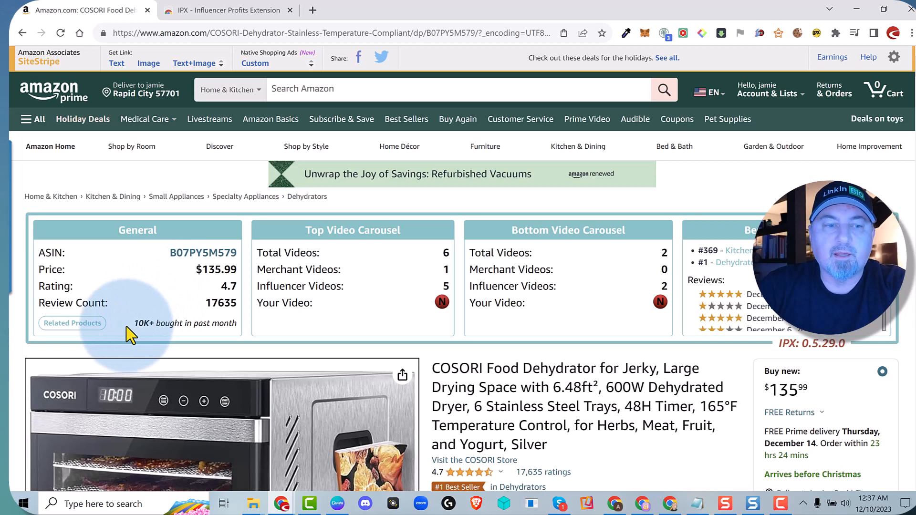
{"action": "left_click", "coordinate": [85, 325]}
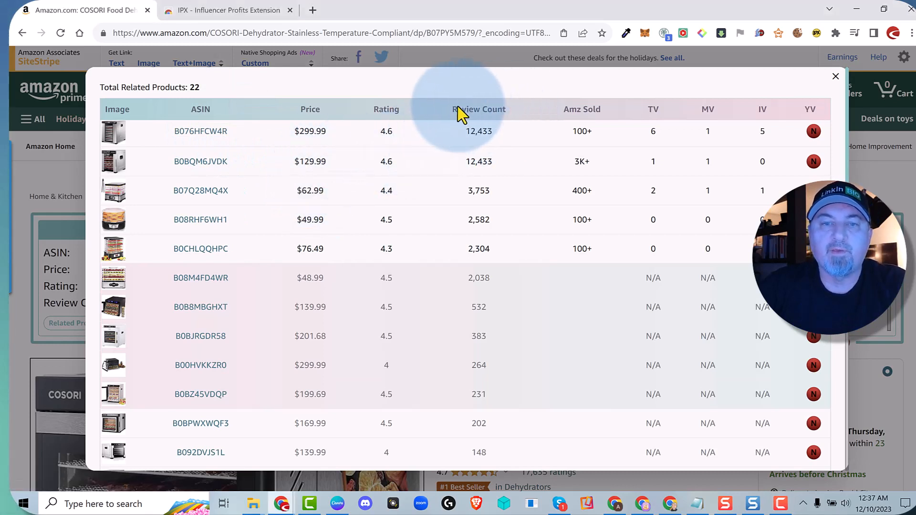
{"action": "left_click_drag", "start_coordinate": [510, 109], "coordinate": [457, 109]}
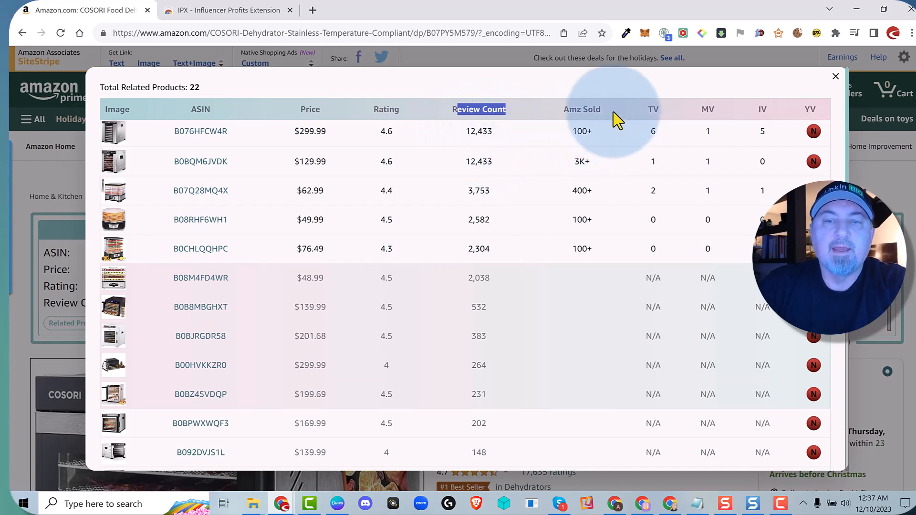
{"action": "double_click", "coordinate": [581, 131]}
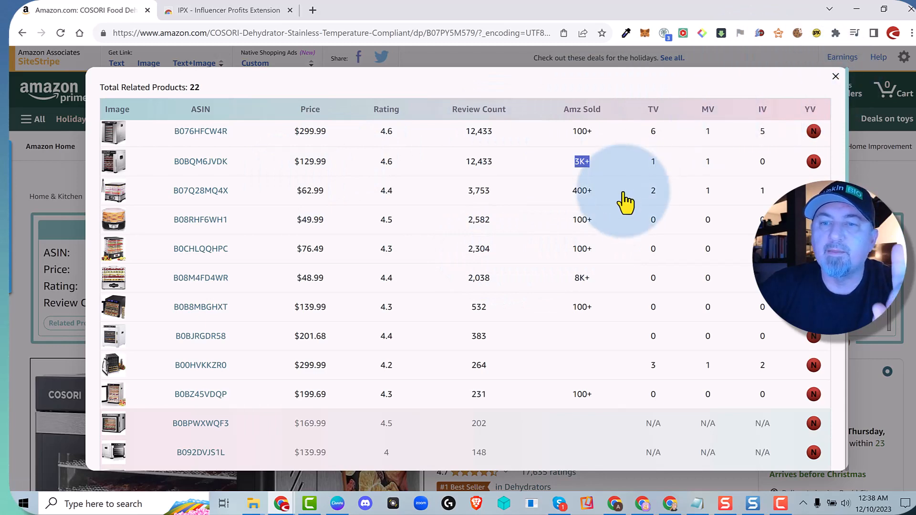
{"action": "key", "text": "Escape"}
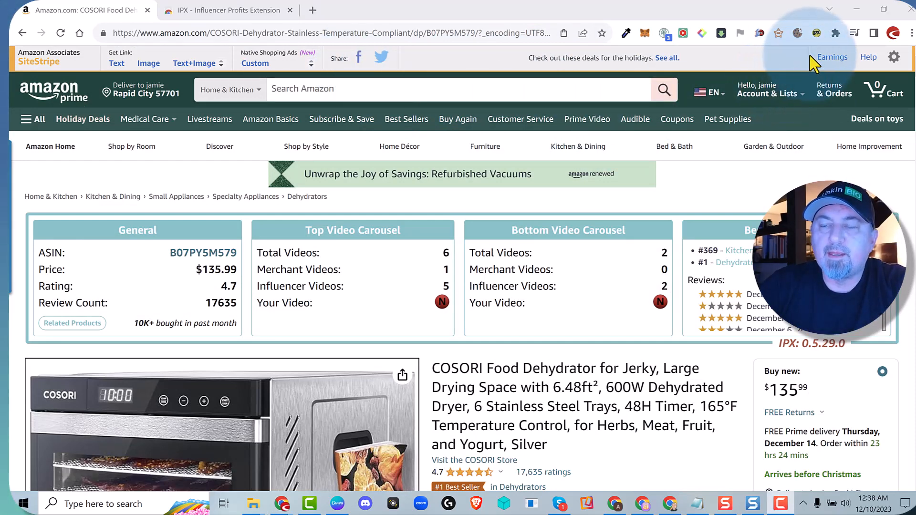
- Bring up the IPX popup listing Your Stats, Training and Creator Hub
{"action": "left_click", "coordinate": [817, 34]}
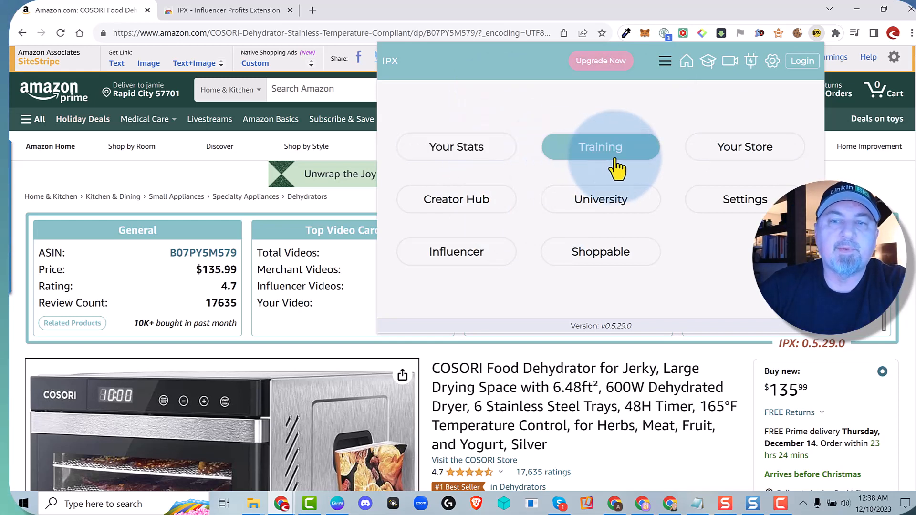
- Switch to the Creator Hub manage-videos list with IPX placement and sold columns
{"action": "left_click", "coordinate": [481, 211]}
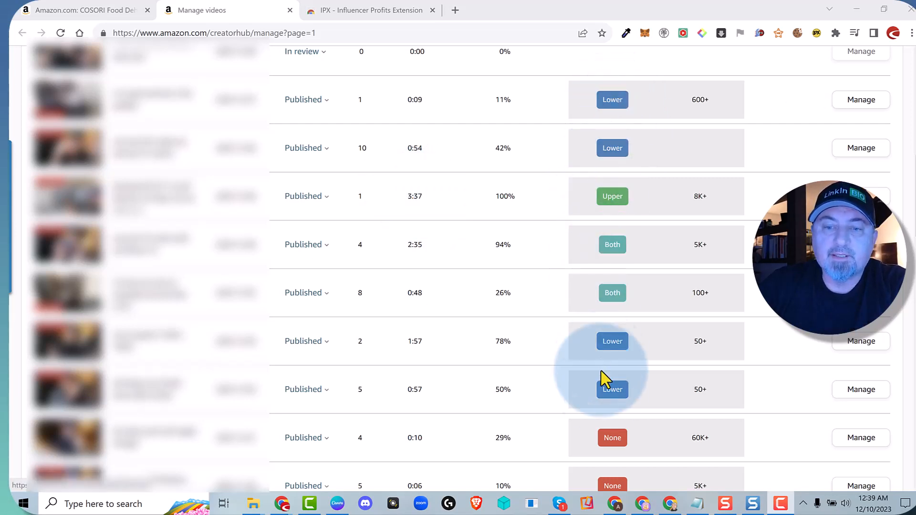
{"action": "mouse_move", "coordinate": [612, 99]}
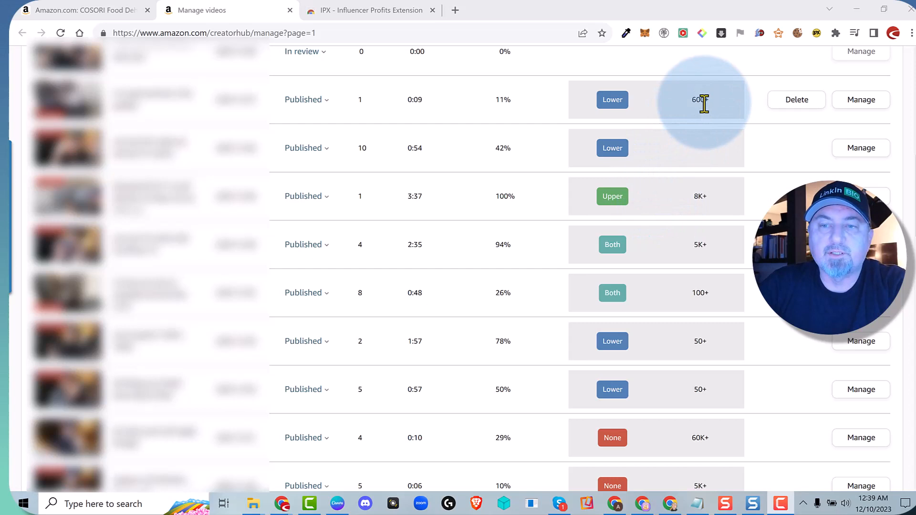
{"action": "mouse_move", "coordinate": [700, 100]}
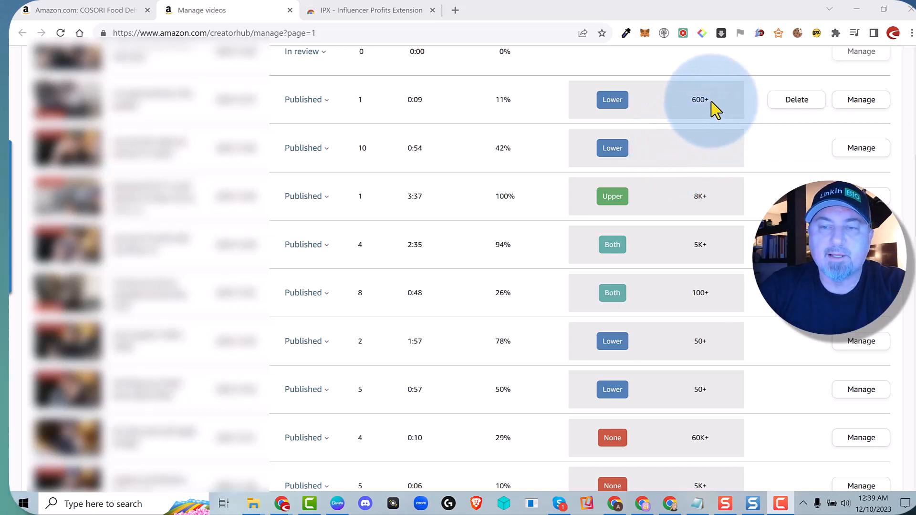
- Highlight the sold estimates beside published videos: 600+, 8K+, 100+ and 60K+
{"action": "left_click_drag", "start_coordinate": [711, 101], "coordinate": [697, 100]}
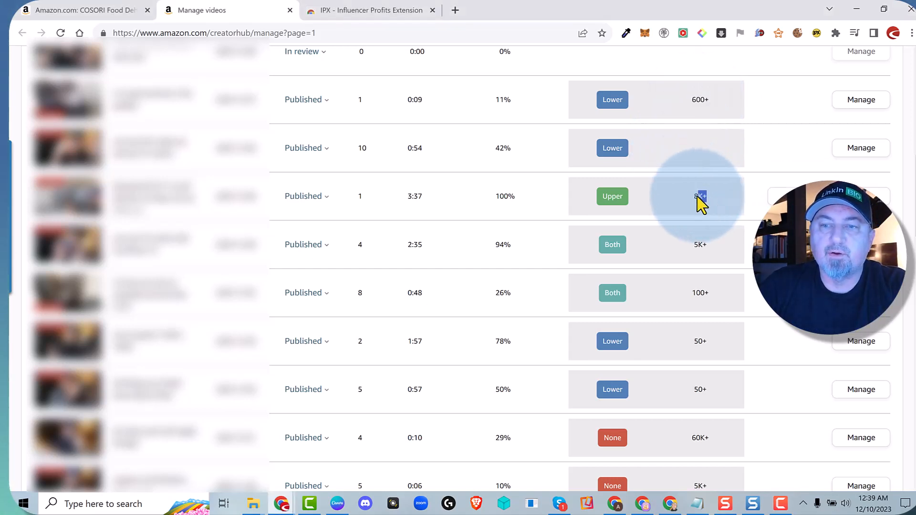
{"action": "left_click_drag", "start_coordinate": [702, 244], "coordinate": [693, 244]}
{"action": "left_click", "coordinate": [700, 293]}
{"action": "left_click_drag", "start_coordinate": [709, 341], "coordinate": [700, 341]}
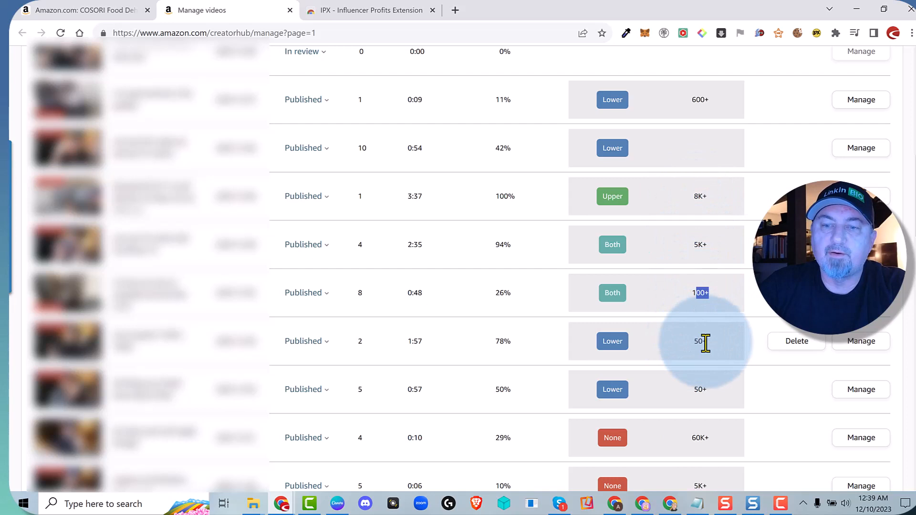
{"action": "left_click", "coordinate": [704, 389]}
{"action": "left_click_drag", "start_coordinate": [714, 437], "coordinate": [690, 437]}
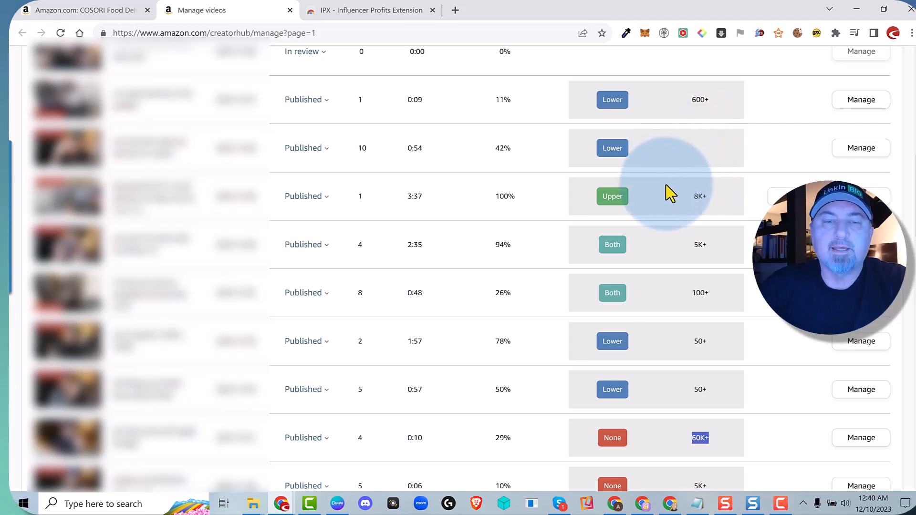
{"action": "mouse_move", "coordinate": [501, 438]}
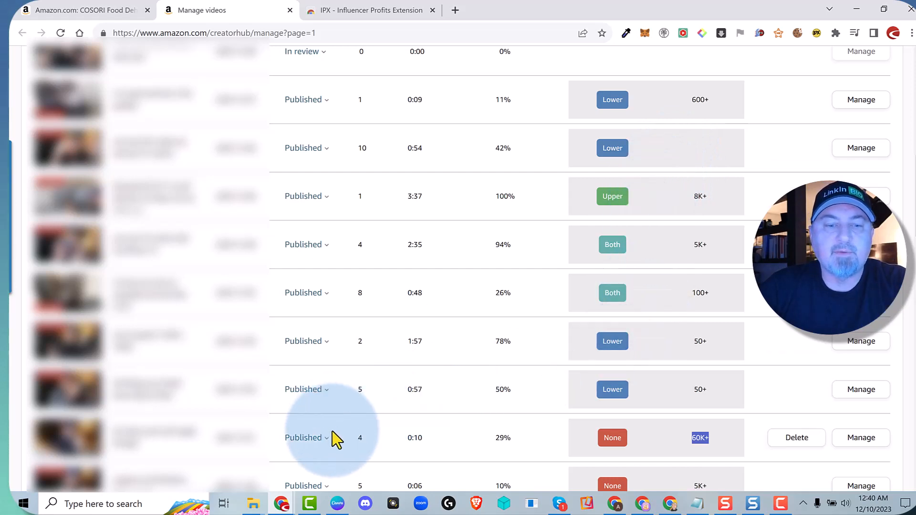
{"action": "left_click", "coordinate": [709, 445]}
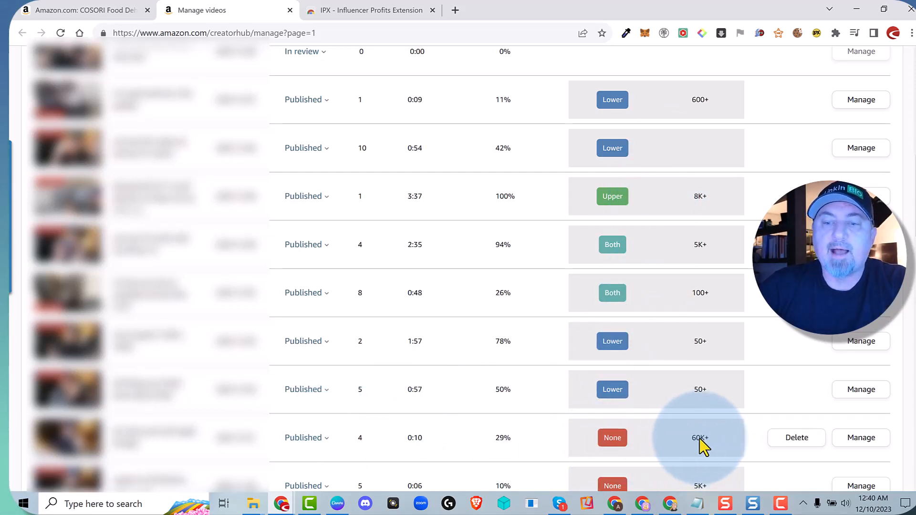